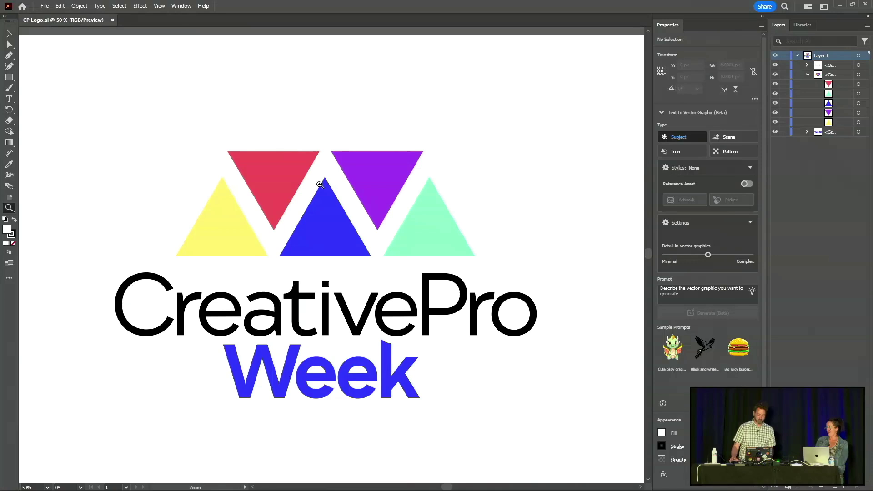
Frame the logo in view and marquee-select all five triangles
click(321, 183)
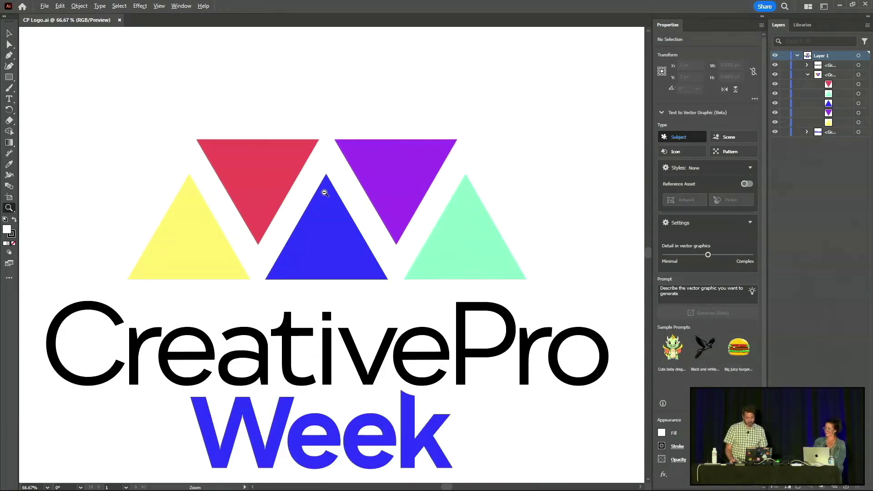
alt+click(321, 187)
drag(342, 275, 344, 251)
key(v)
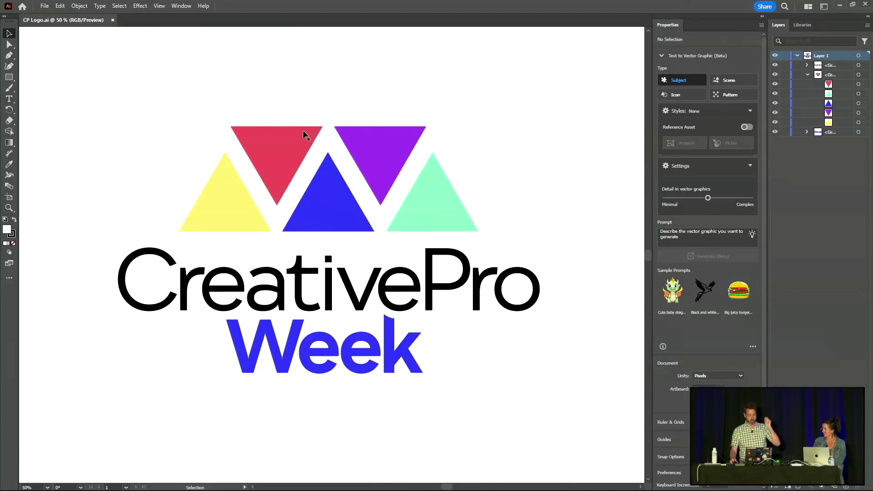
drag(131, 82, 509, 241)
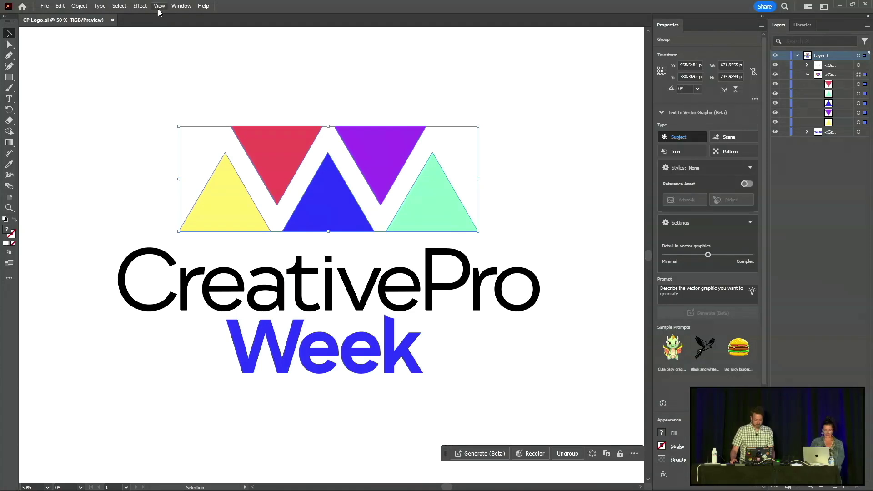
Apply Effect > 3D and Materials > Extrude & Bevel to the triangles
click(139, 6)
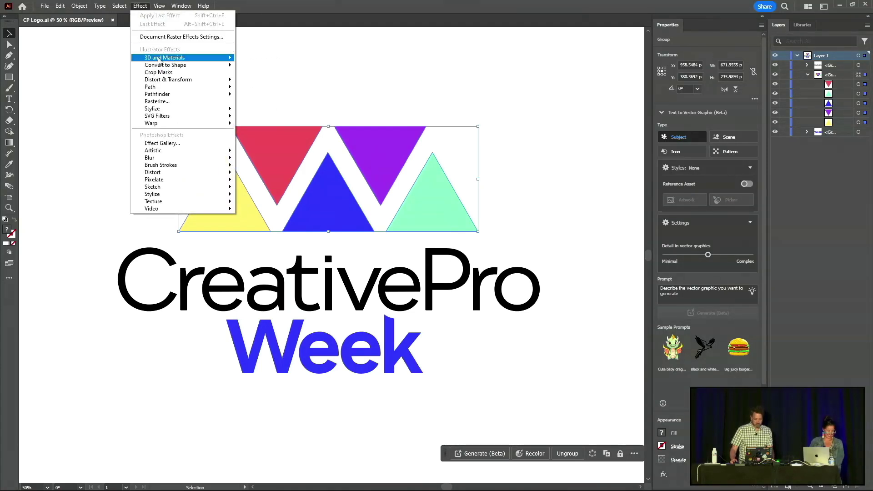
mouse_move(159, 58)
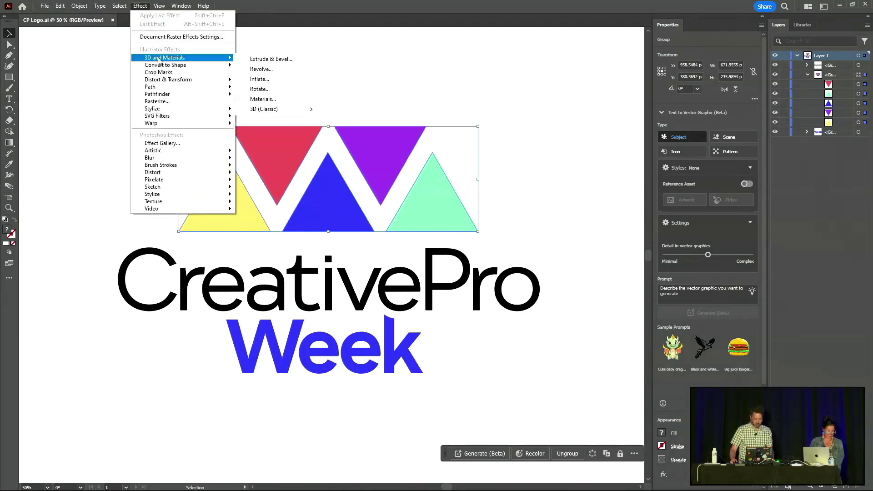
click(279, 61)
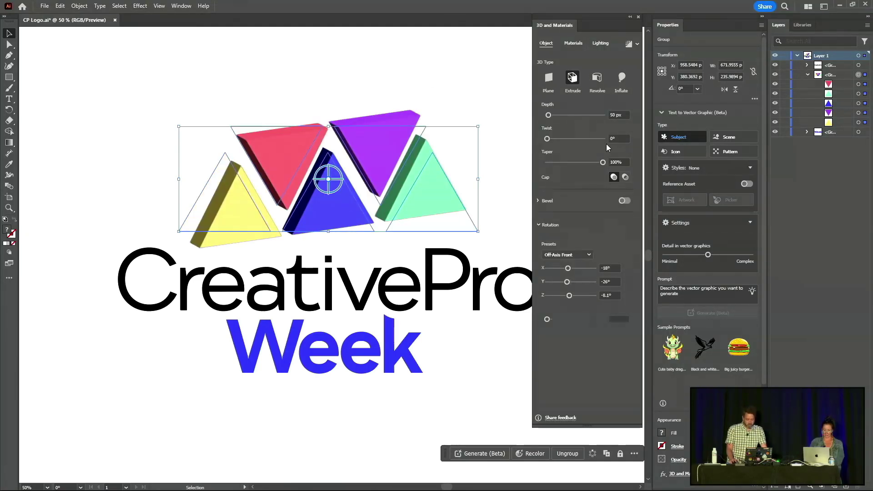
Increase the triangles' extrusion Depth from 50 px to about 668 px
mouse_move(550, 114)
mouse_down()
mouse_move(597, 114)
mouse_move(552, 113)
mouse_up()
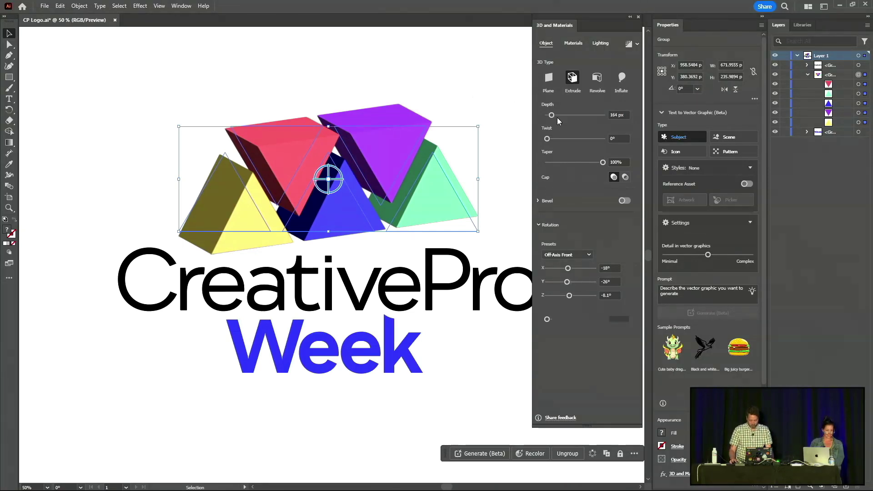
drag(554, 116, 567, 116)
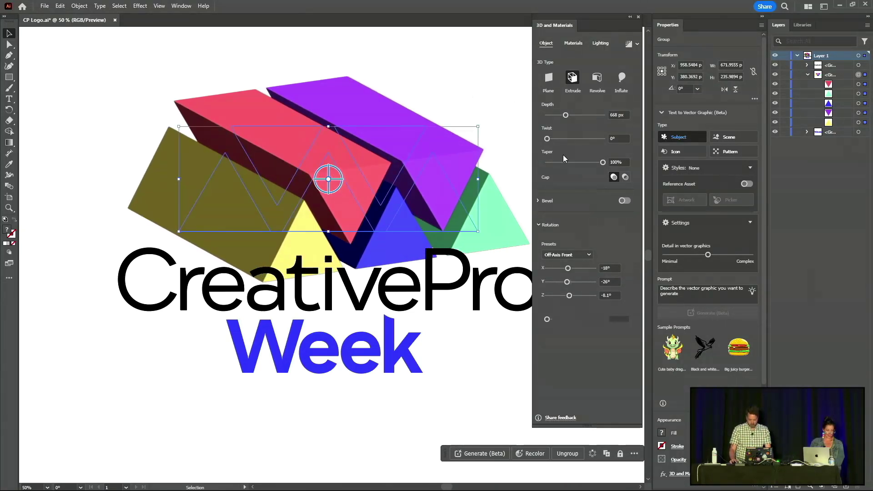
Leave Bevel off, set Taper to 1% and Twist to 360°
click(624, 201)
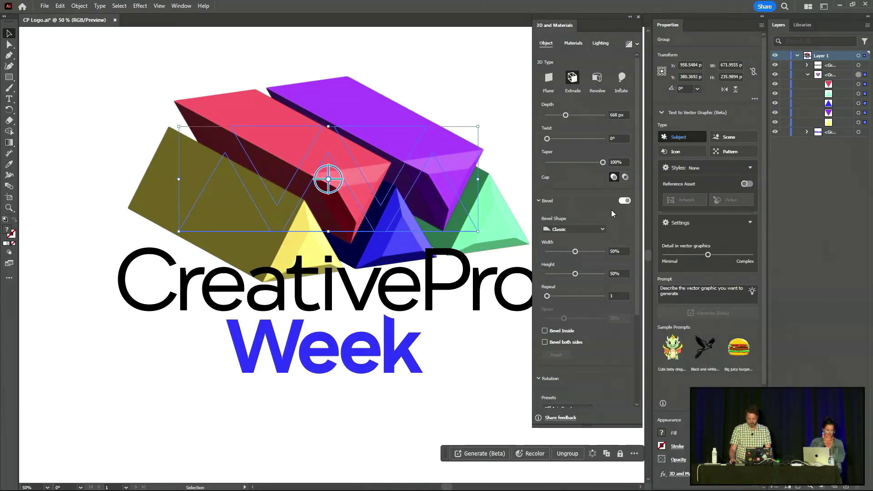
click(625, 201)
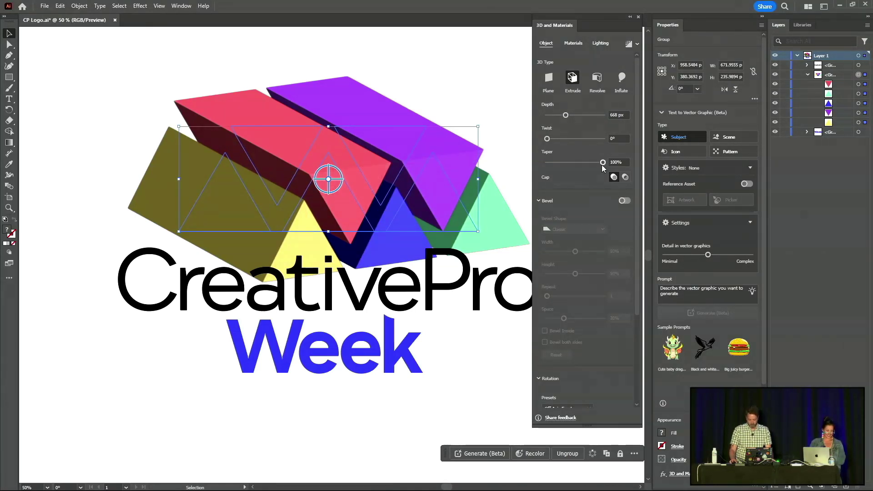
drag(601, 162, 528, 162)
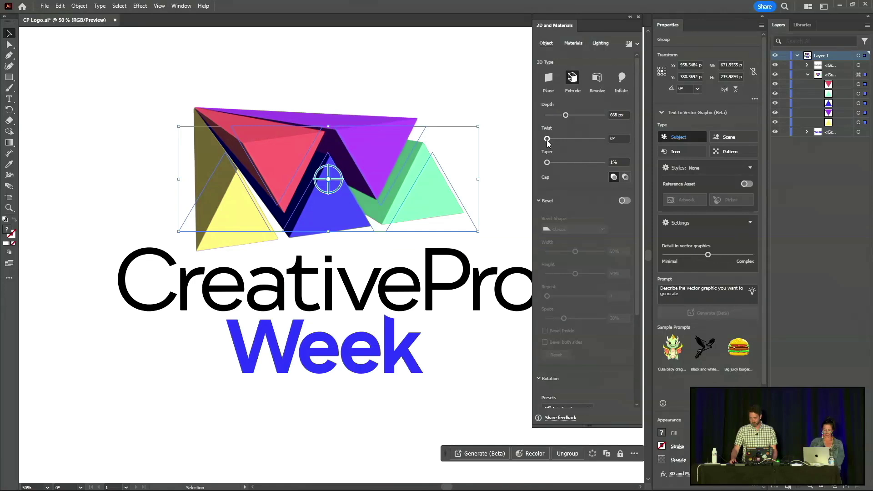
drag(548, 142, 626, 146)
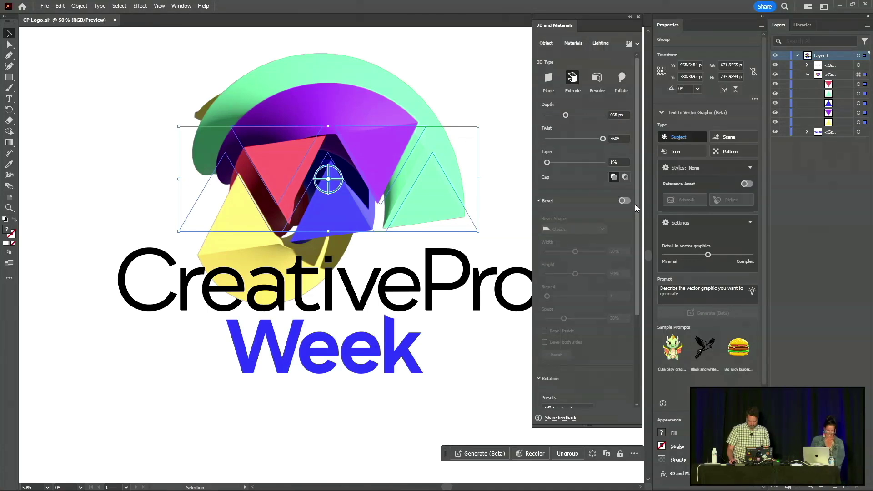
Rotate the 3D logo to about X 139°, Y −165°, Z 157°
drag(637, 203, 626, 288)
scroll(627, 285, down, 1)
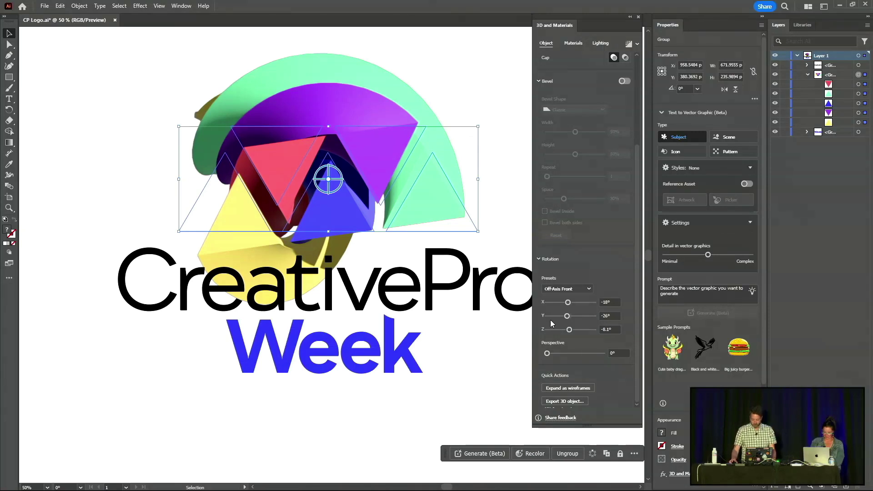
drag(568, 302, 570, 303)
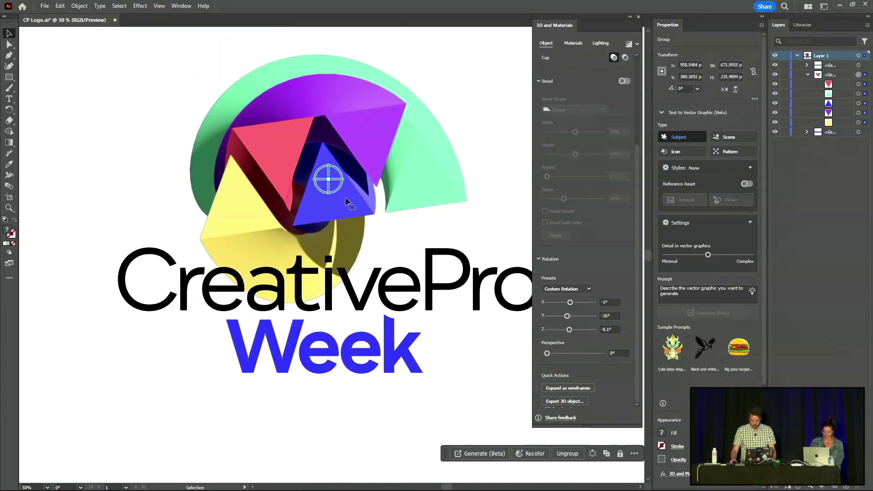
mouse_move(335, 181)
mouse_down()
mouse_move(341, 238)
mouse_move(341, 182)
mouse_move(342, 207)
mouse_move(339, 198)
mouse_up()
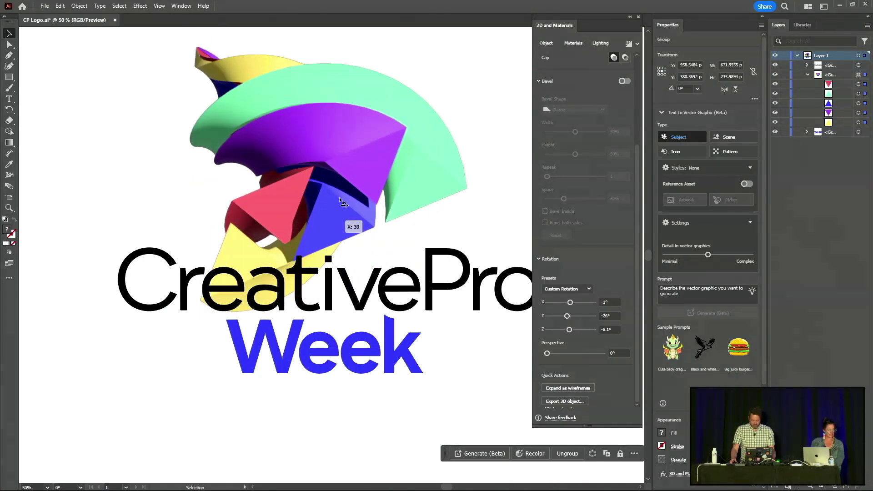
Apply the Marble Paint material to the 3D logo
click(574, 43)
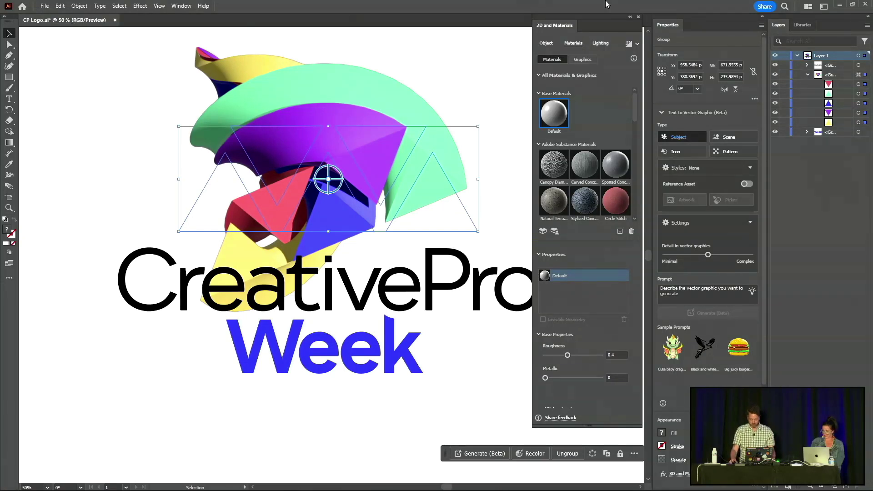
scroll(638, 111, down, 1)
scroll(638, 111, down, 10)
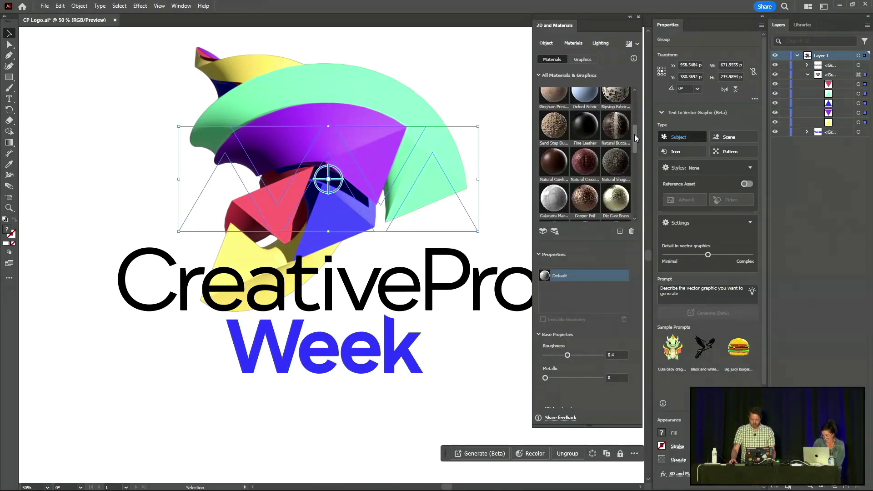
click(620, 133)
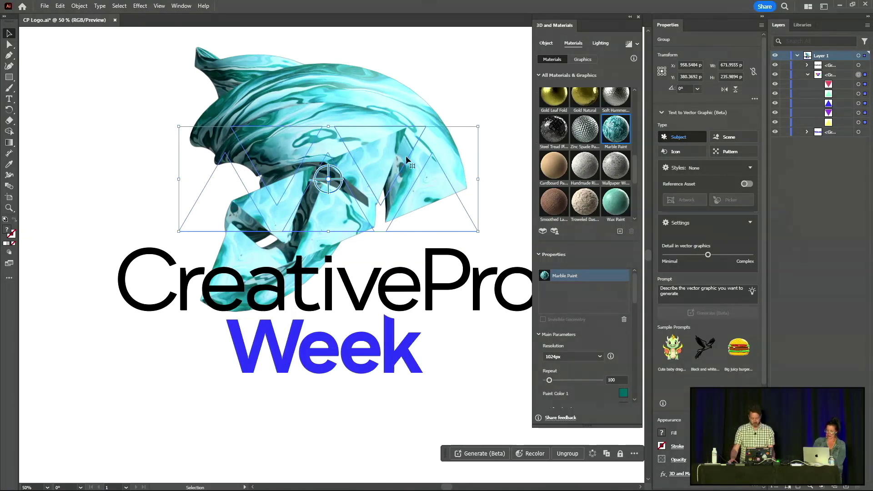
mouse_move(635, 294)
mouse_down()
mouse_move(626, 405)
mouse_move(637, 324)
mouse_move(629, 306)
mouse_up()
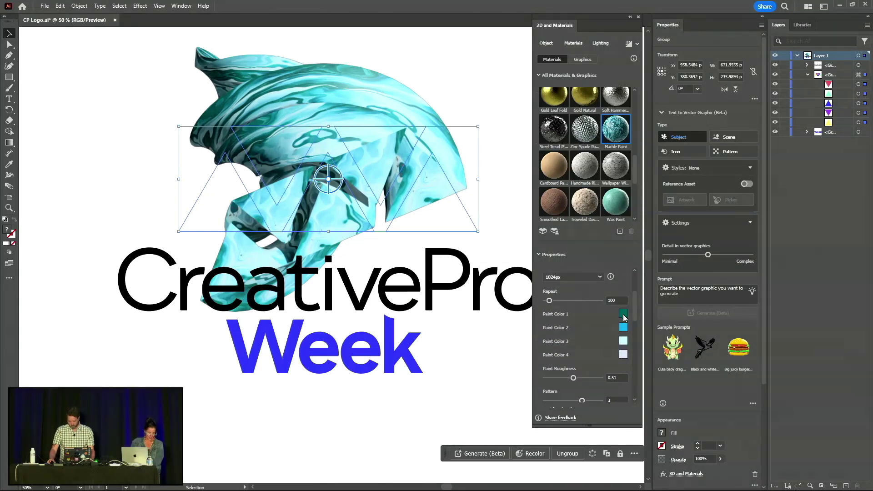
Set the marble's Paint Color 1 to #9B00FF and Repeat to 380
click(624, 313)
drag(455, 182, 514, 132)
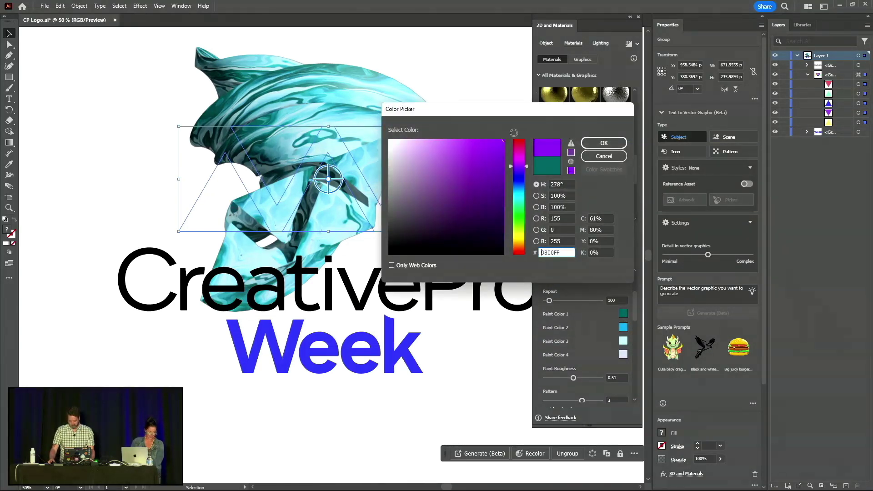
click(599, 144)
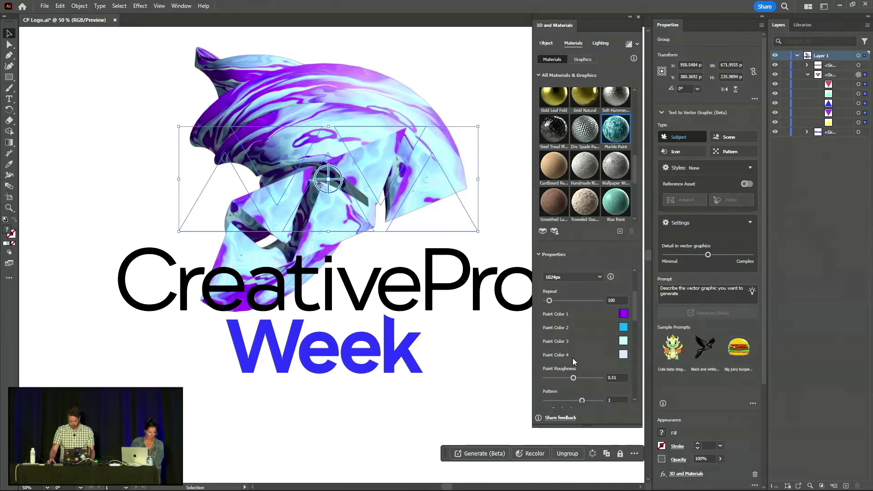
drag(558, 301, 565, 301)
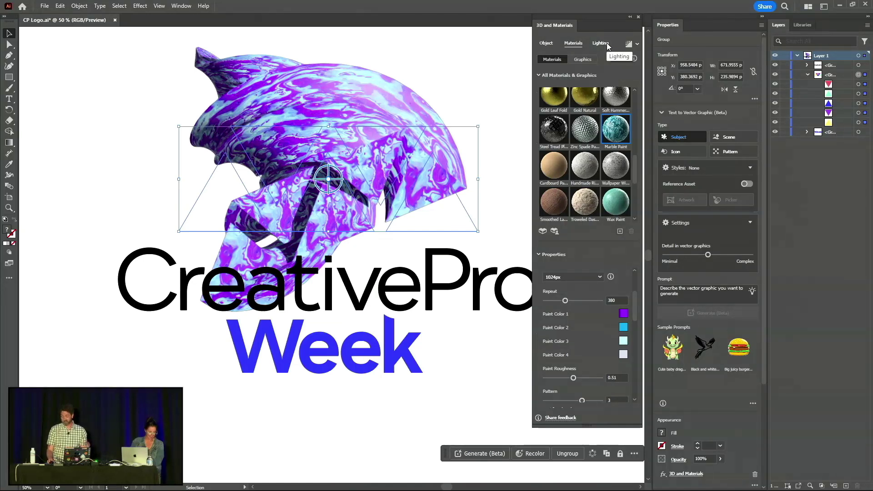
Set up Export 3D Object with GLTF as the only format
click(547, 43)
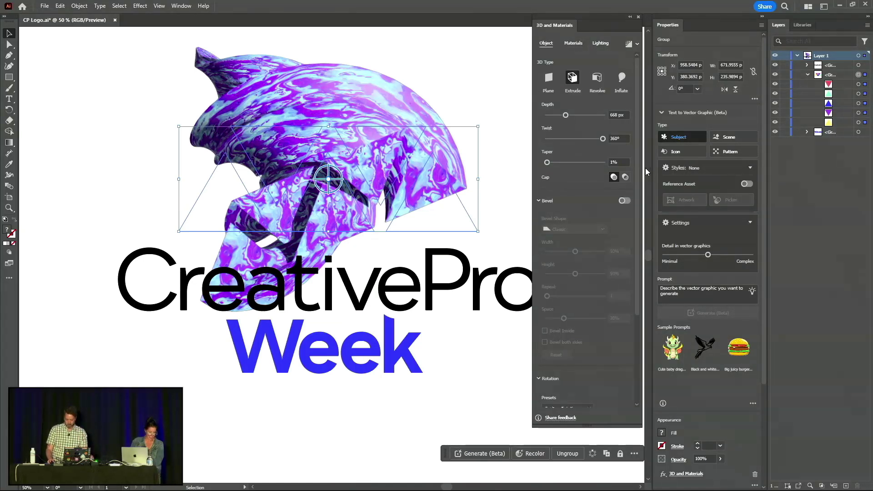
drag(638, 162, 633, 288)
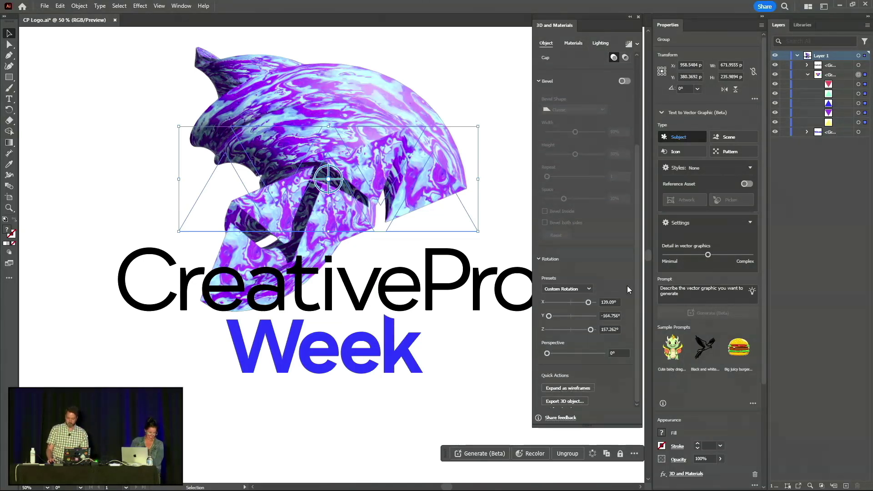
click(564, 402)
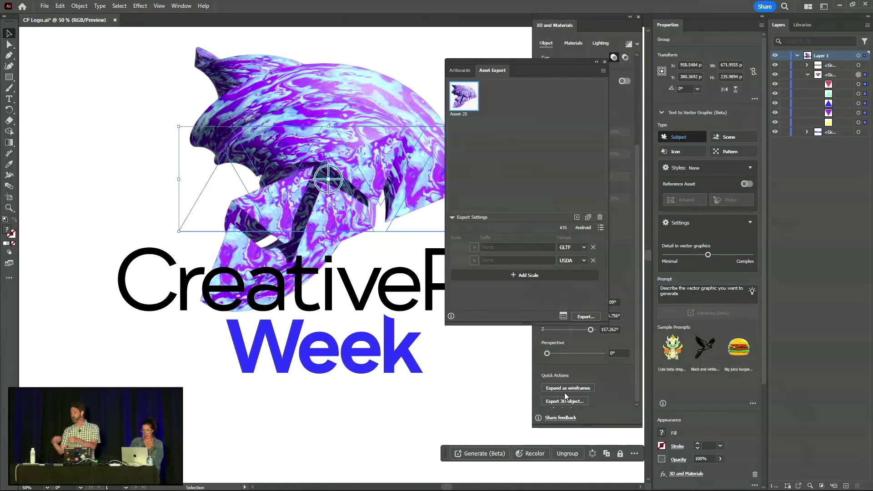
click(593, 260)
click(583, 248)
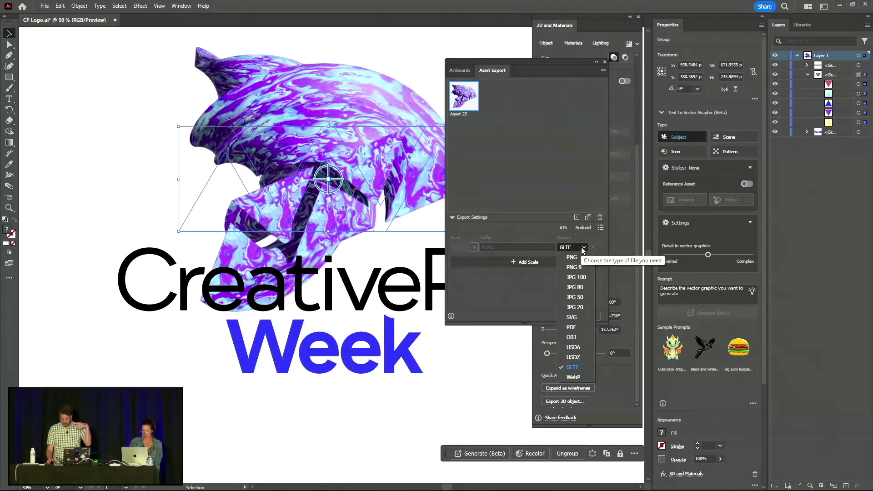
click(583, 368)
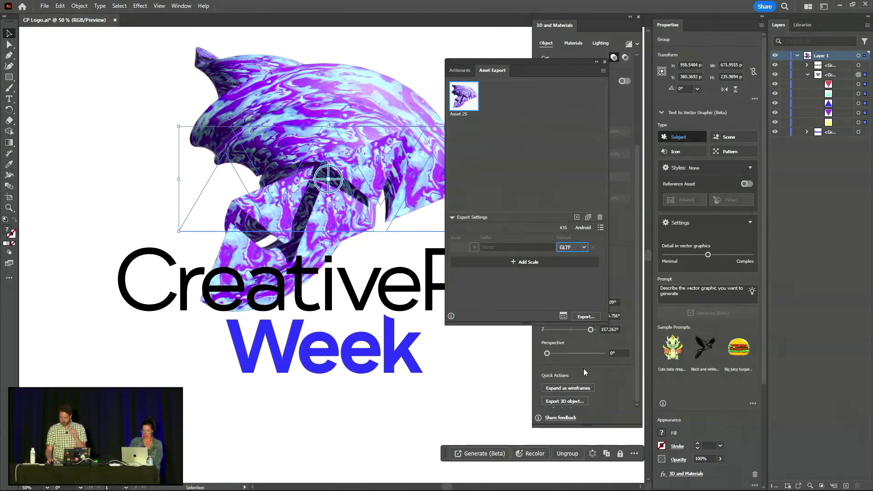
Export the GLTF into the 3 Minutes folder and switch to After Effects
click(586, 318)
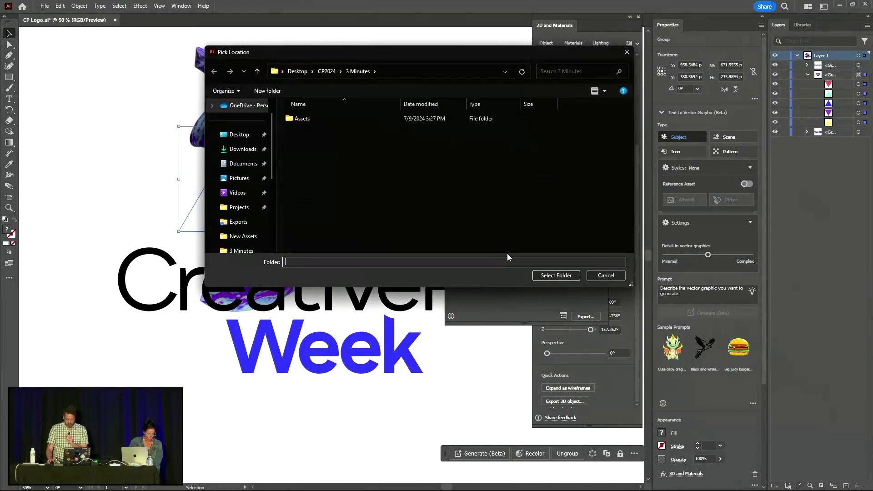
click(556, 276)
key(alt+Tab)
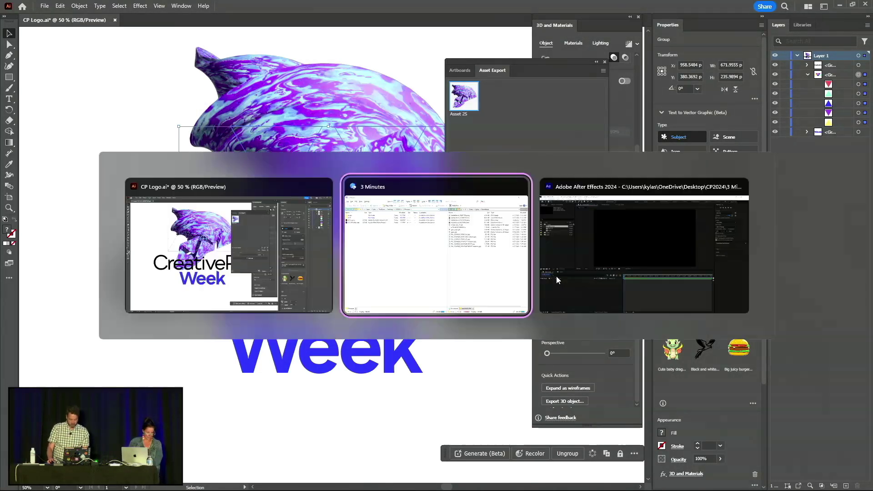
key(alt+Tab)
key(alt+Tab)
key(alt+Tab)
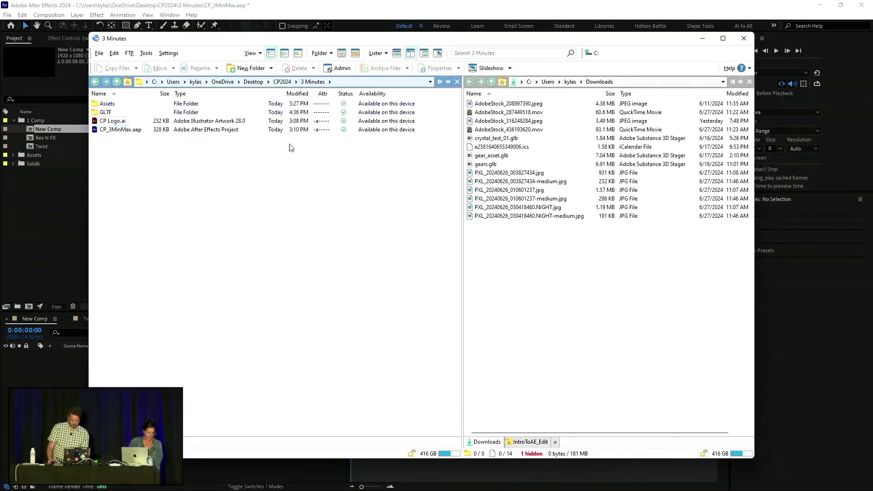
Import Asset 25.gltf from the GLTF folder and place it in New Comp
double_click(106, 111)
drag(114, 104, 52, 220)
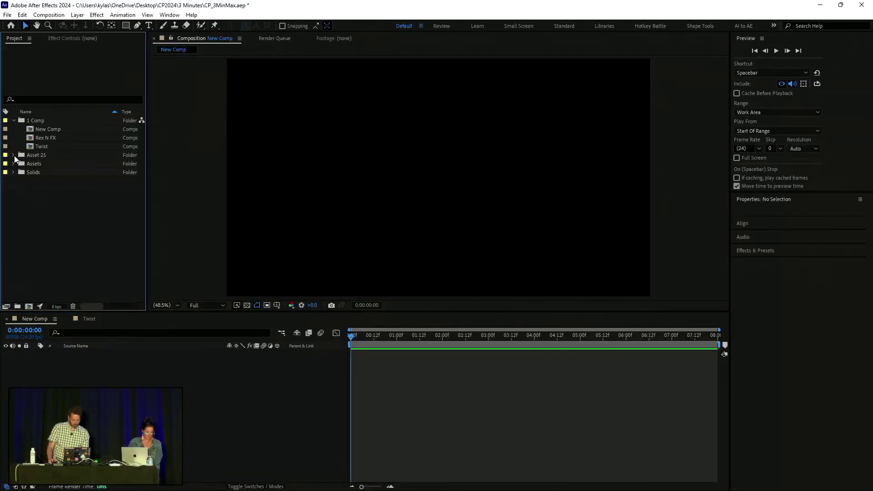
click(14, 155)
drag(50, 164, 385, 181)
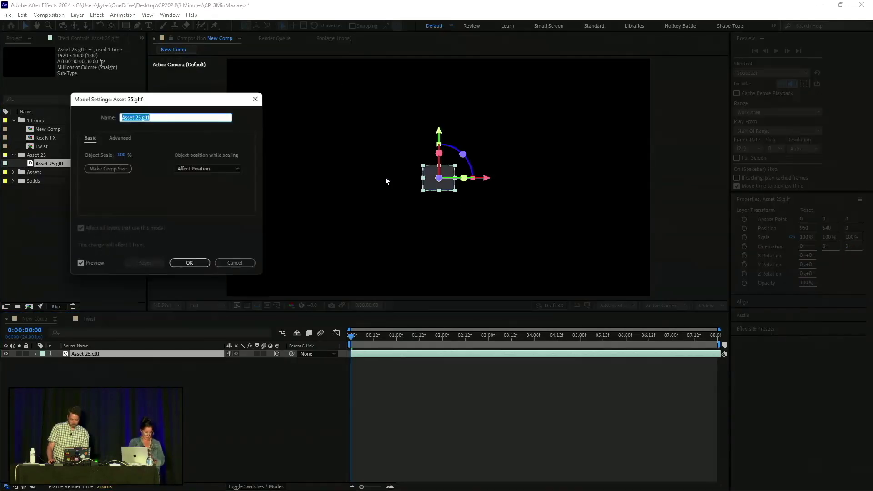
Scale the model to 543%, stand it upright, and bring up the Twist composition
drag(122, 155, 322, 142)
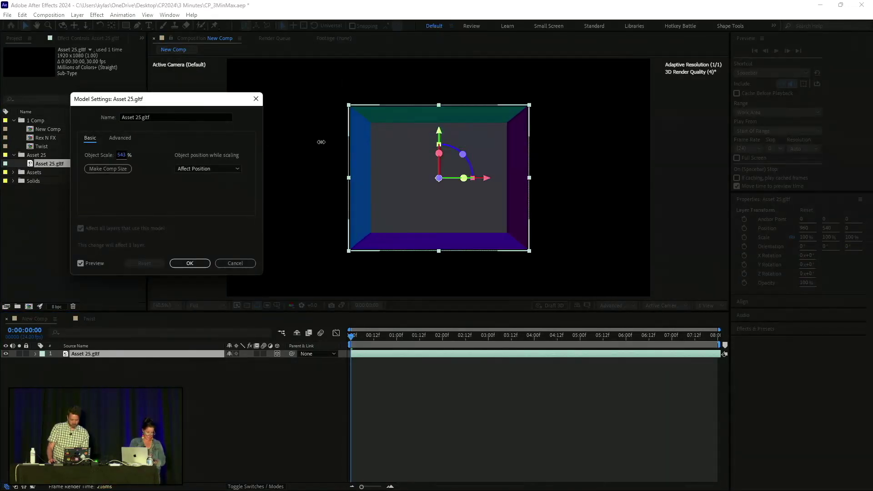
click(190, 263)
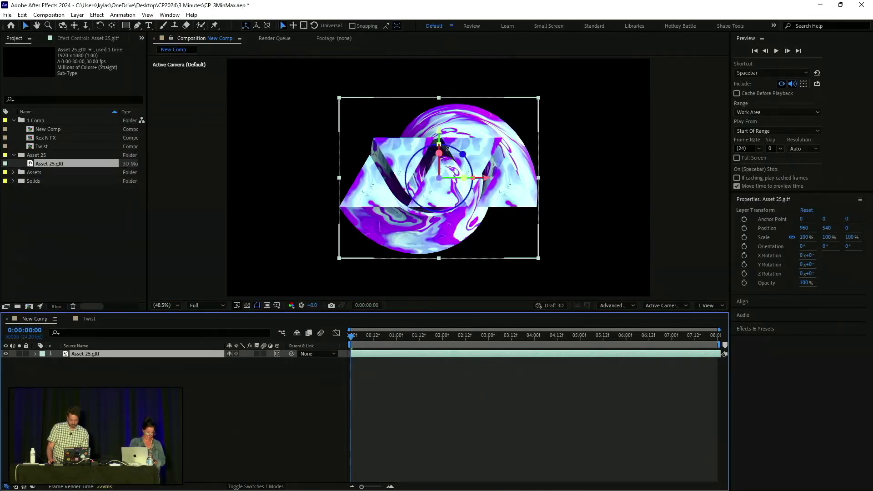
drag(438, 212, 442, 461)
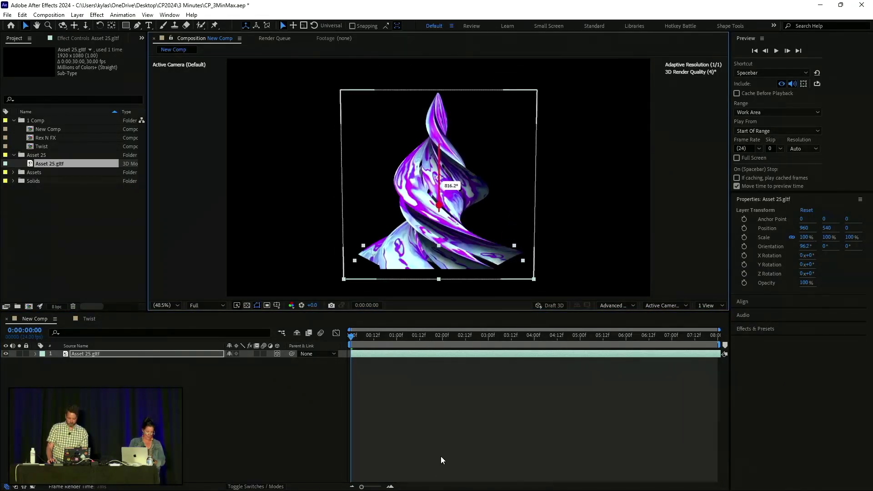
click(91, 319)
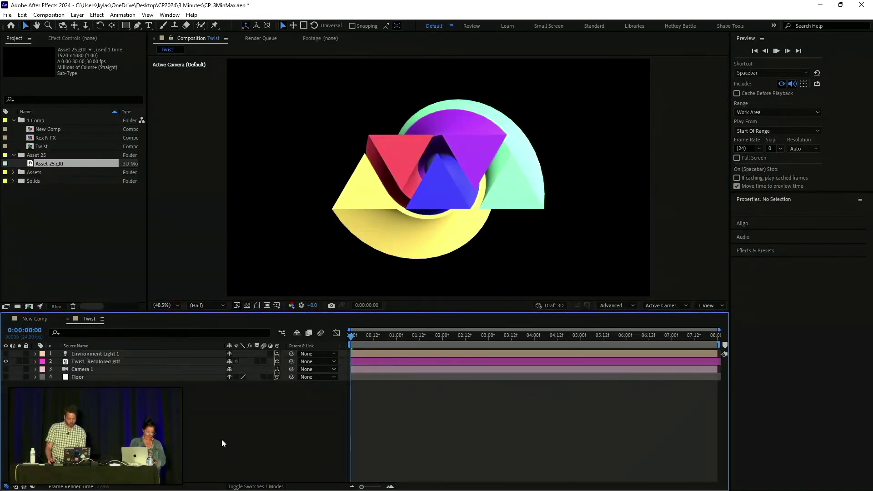
Reveal keyframed properties with U and select the Twist_Recolored.gltf layer
key(space)
key(u)
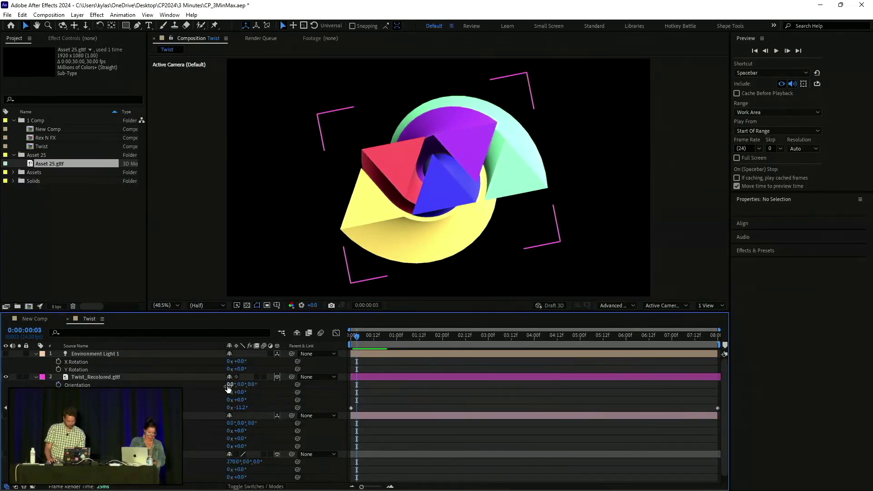
click(230, 384)
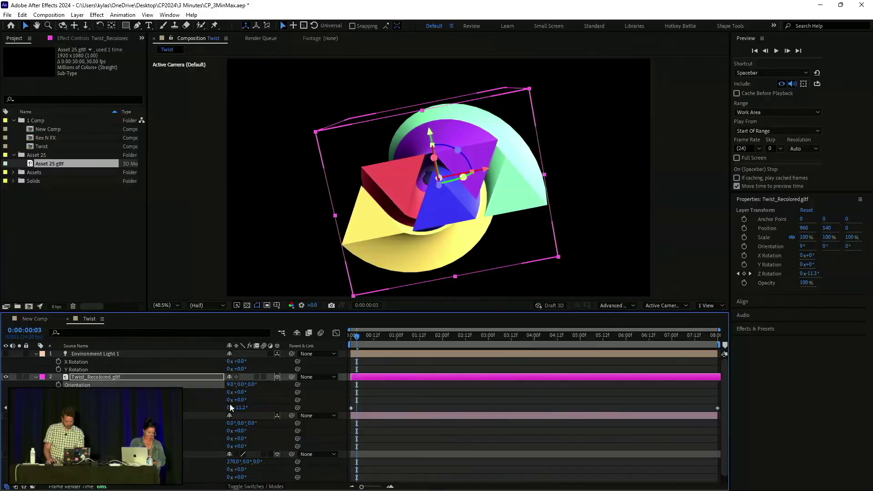